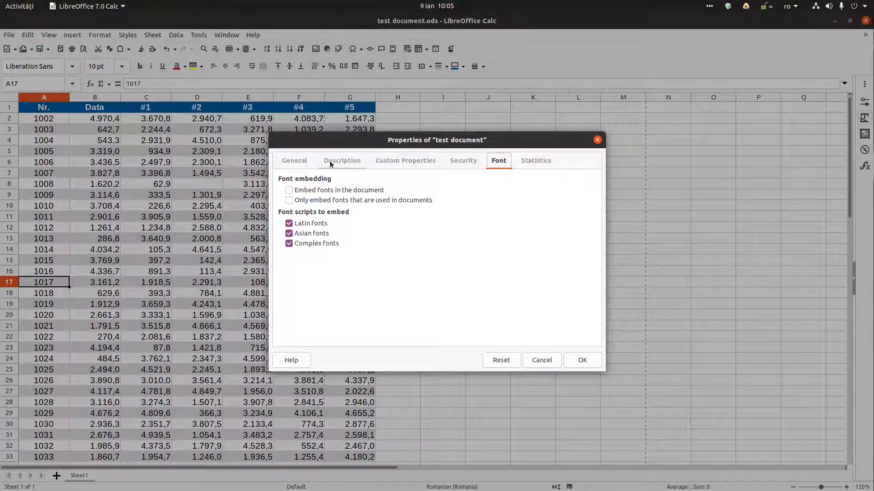
- Review the document's statistics in its properties, then look through the table down to its totals row
click(533, 162)
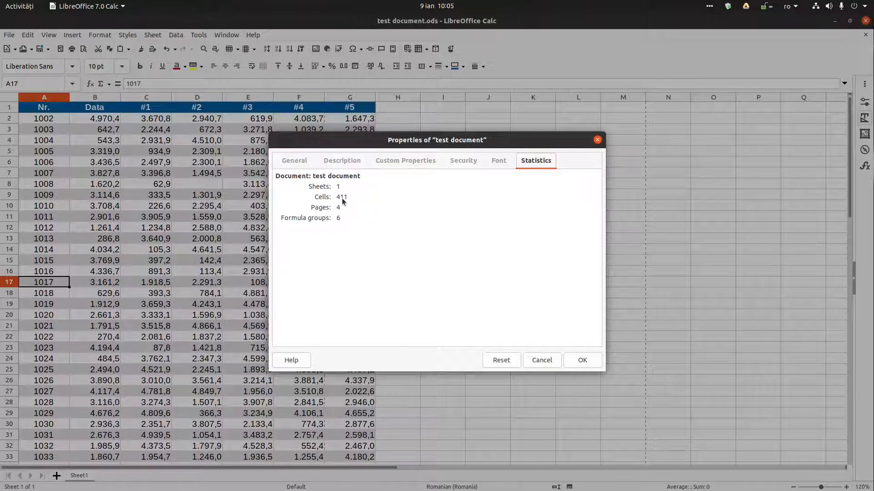
click(577, 363)
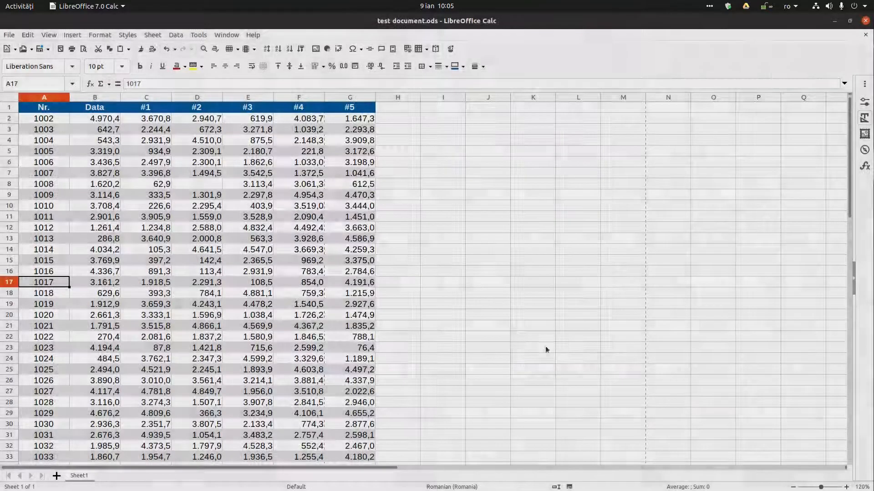
scroll(403, 259, down, 12)
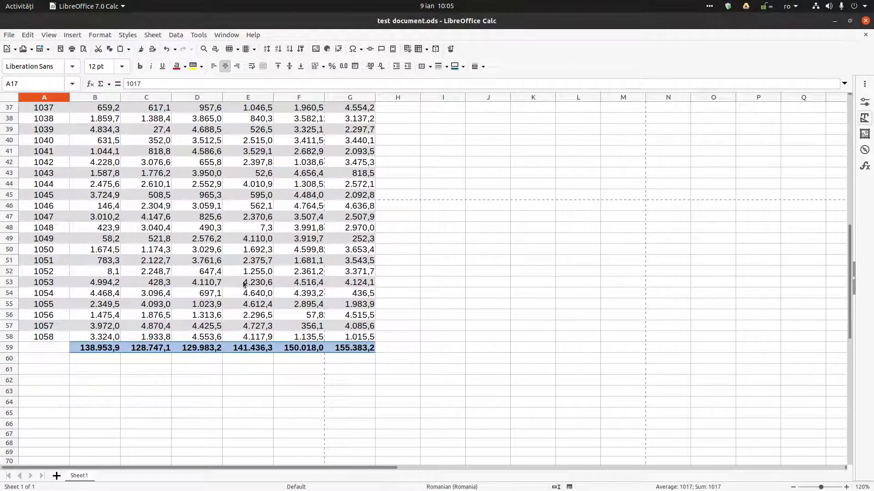
scroll(196, 327, up, 12)
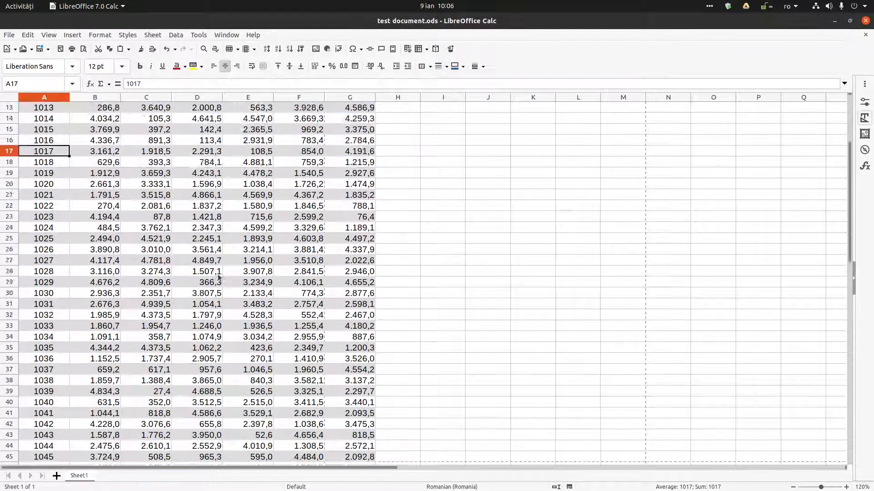
- Reopen the document properties and check the page count in the statistics
click(9, 35)
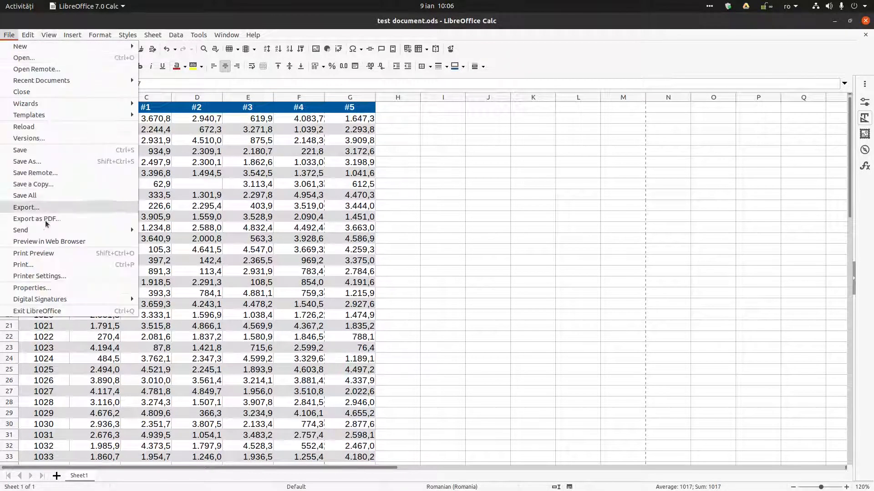
click(45, 290)
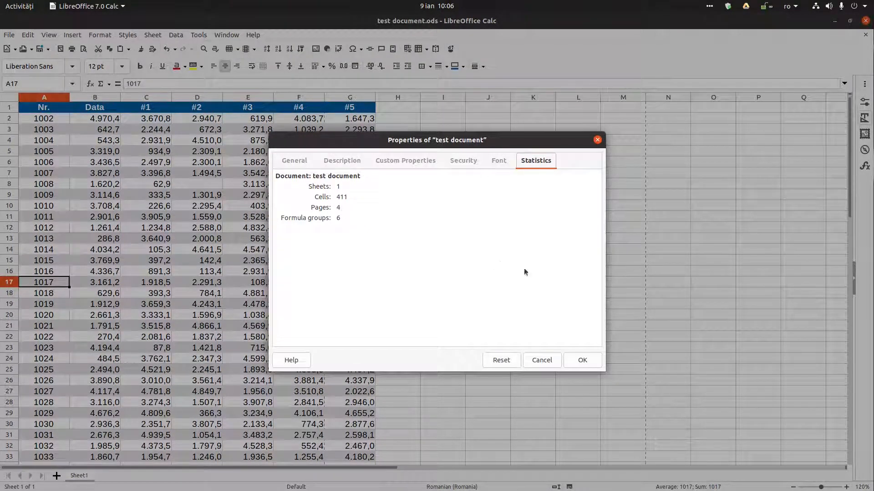
click(589, 360)
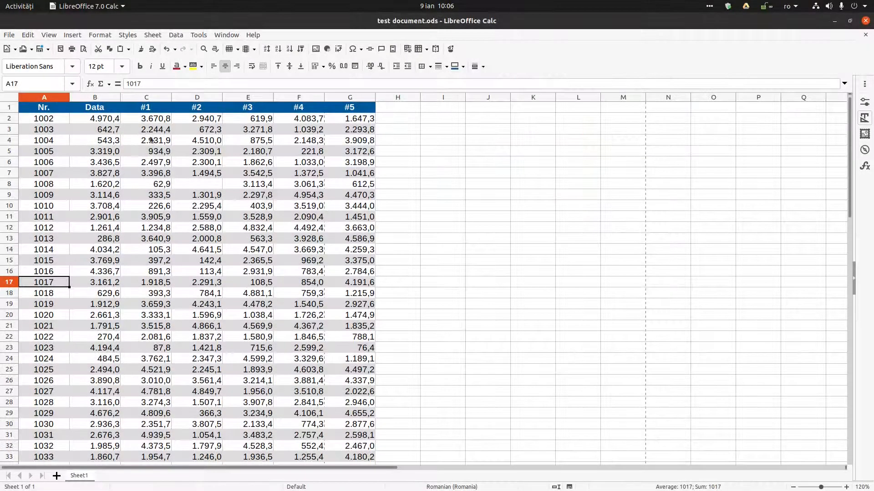
- Preview the printout of the sheet, go through all its pages, and close the preview
click(84, 48)
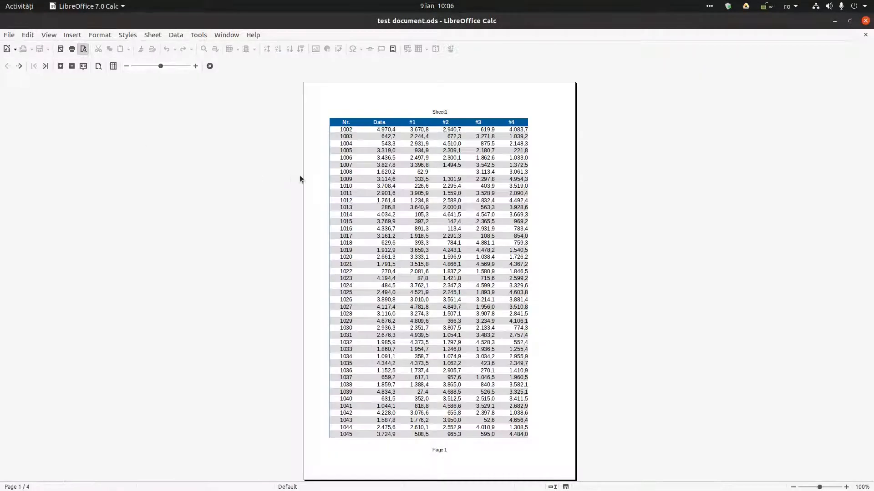
click(19, 66)
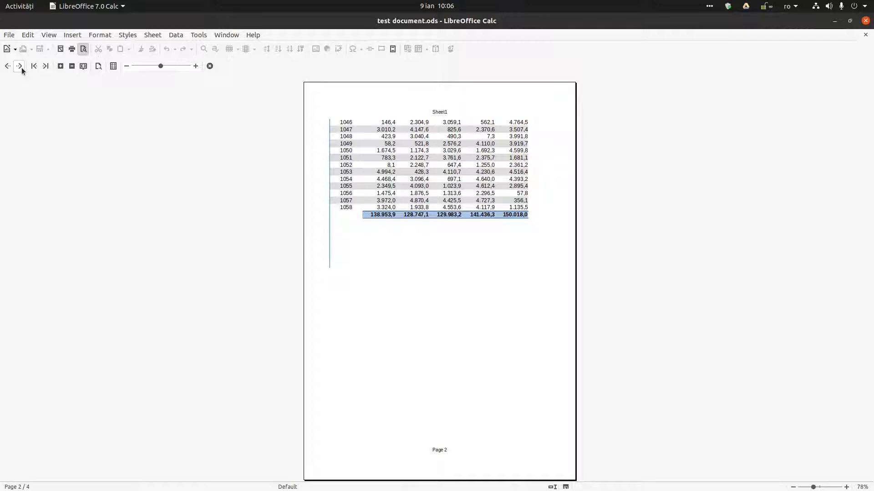
click(20, 66)
click(20, 66)
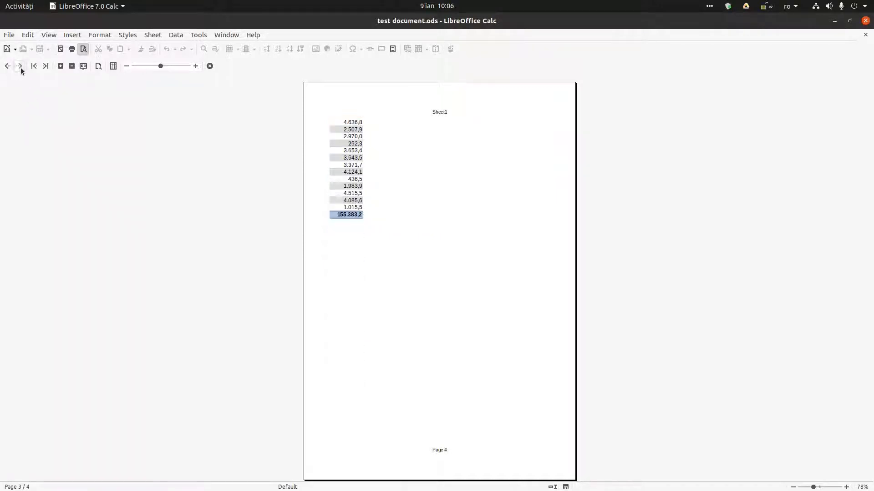
click(209, 66)
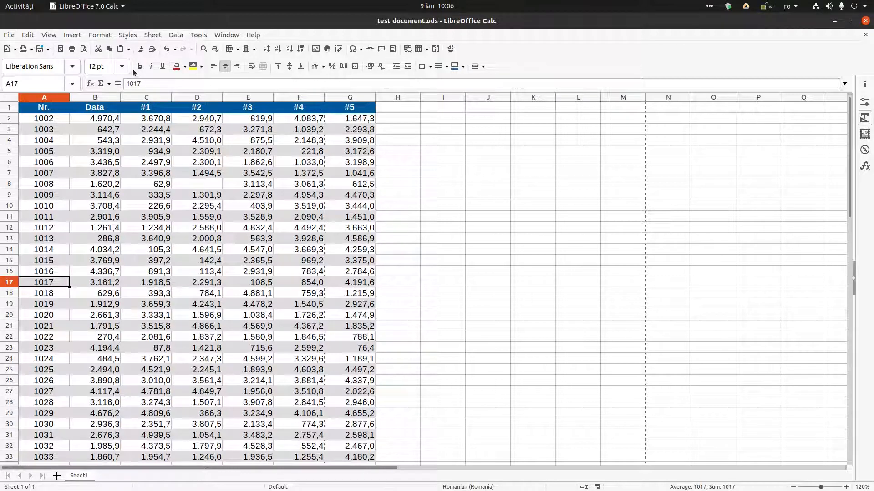
- Change the print scaling mode of the Default page style so that all table columns fit on one page width
click(84, 49)
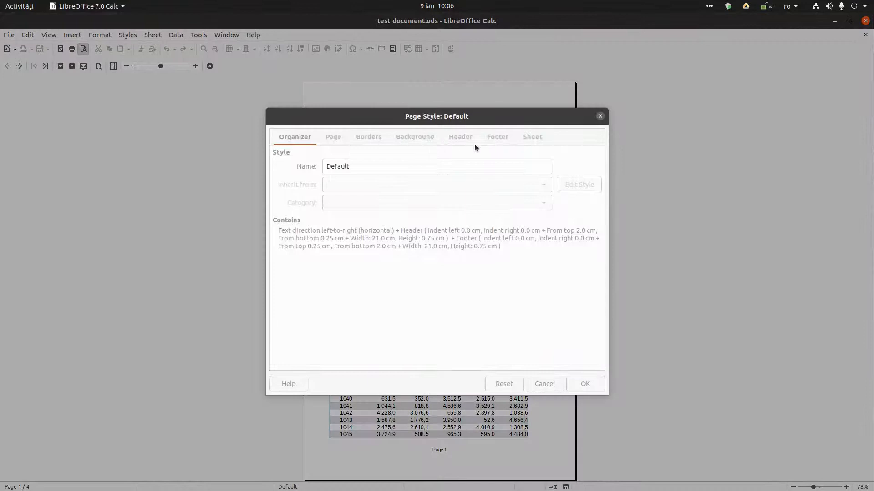
click(533, 137)
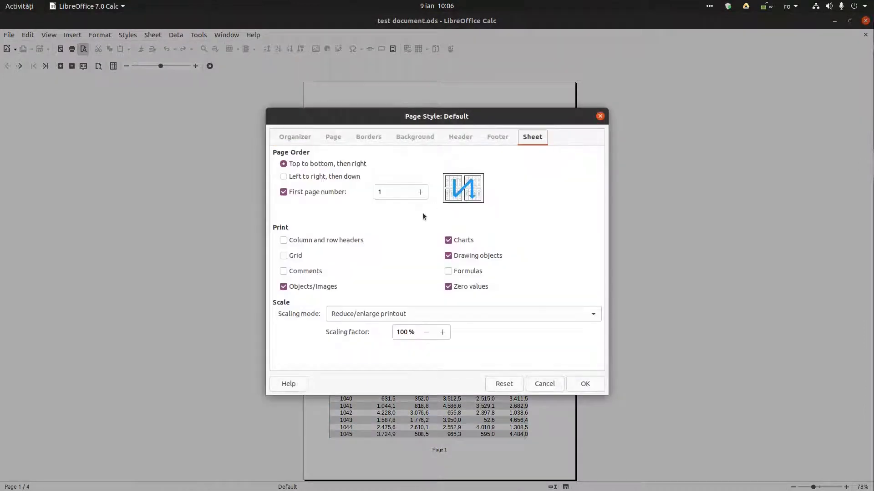
click(399, 316)
click(397, 338)
click(438, 350)
click(582, 383)
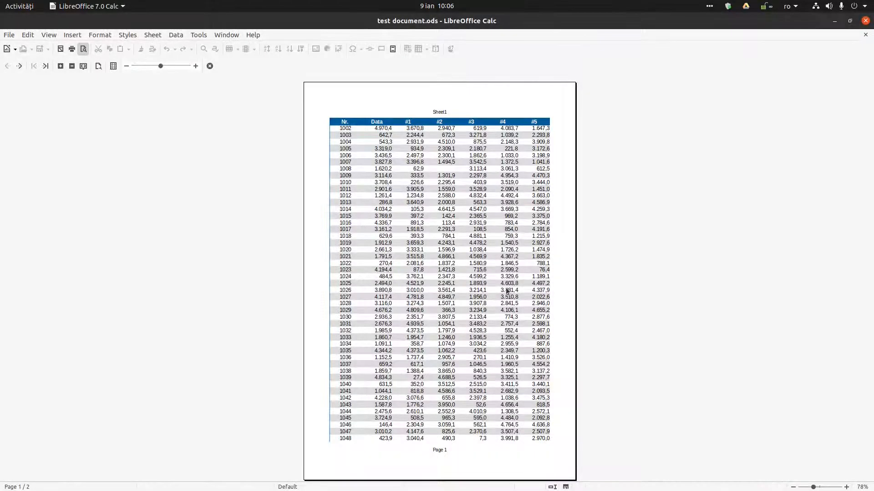
- Look through the rescaled pages in the print preview and close it
scroll(474, 305, down, 1)
scroll(475, 305, up, 1)
scroll(474, 305, down, 1)
scroll(474, 305, up, 1)
scroll(474, 306, down, 1)
scroll(474, 307, up, 1)
click(19, 66)
click(210, 66)
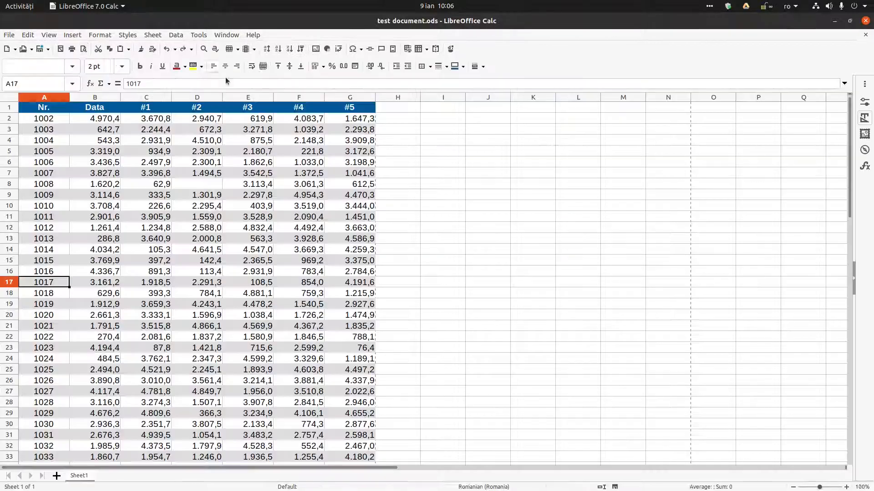
- Check the page and formula group counts in the document statistics with the new print scaling
click(8, 36)
click(45, 291)
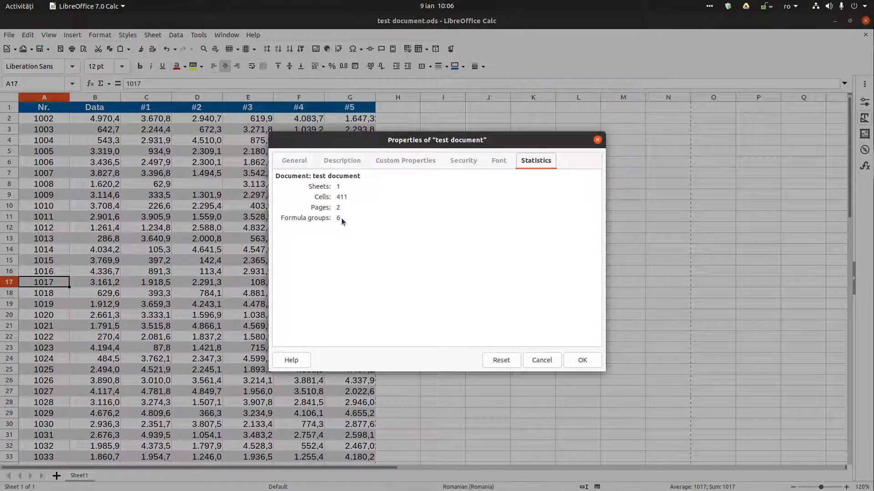
click(577, 359)
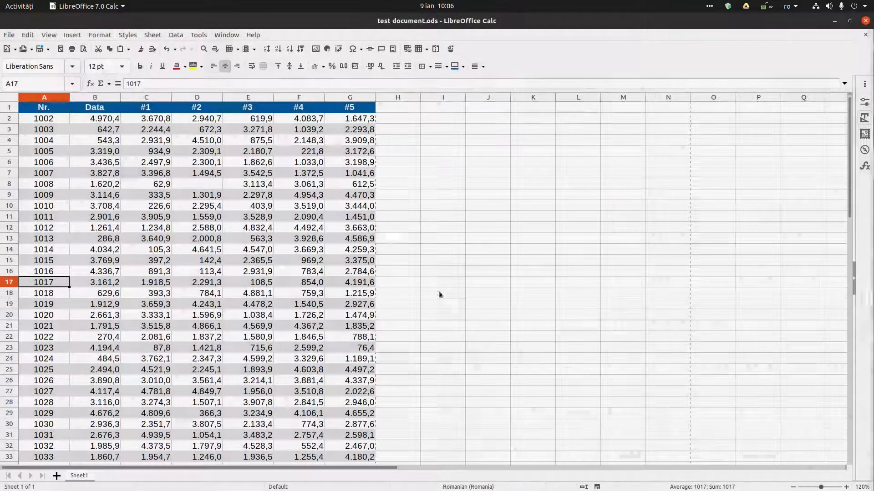
- Inspect the SUM formula in cell B59 and the column B range it covers, leaving the formula as it is
double_click(428, 229)
click(255, 226)
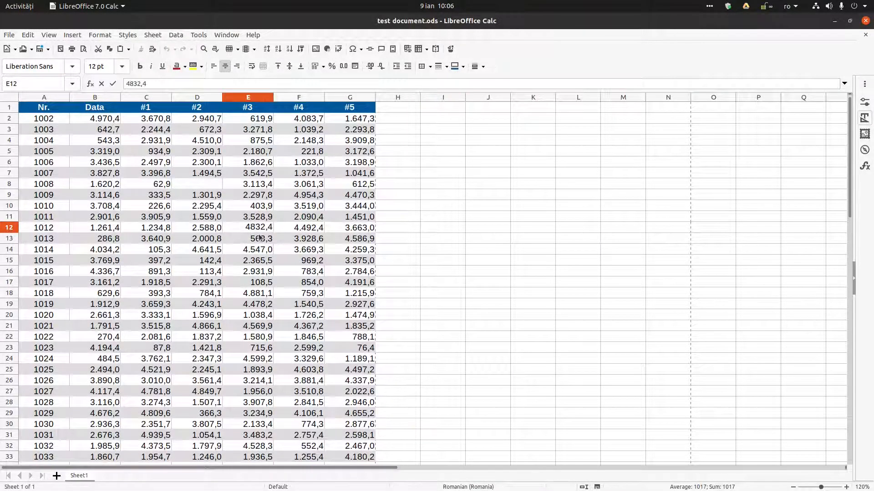
scroll(262, 239, down, 7)
scroll(261, 242, down, 6)
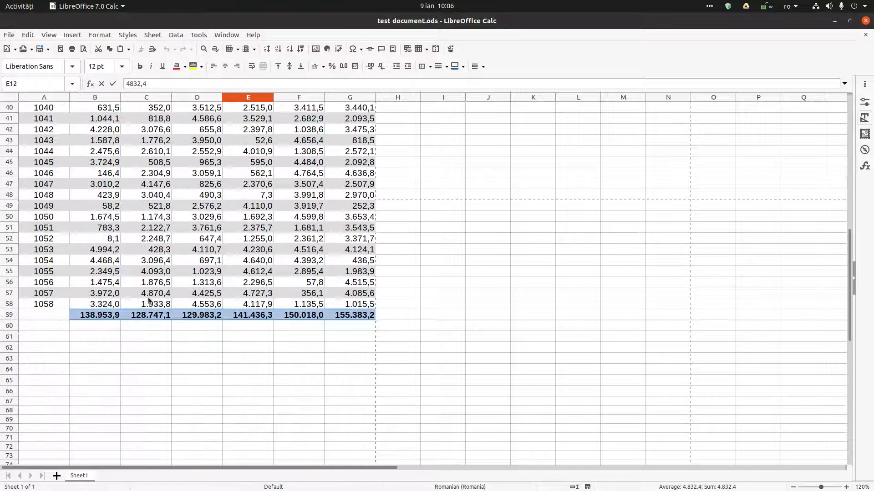
double_click(111, 314)
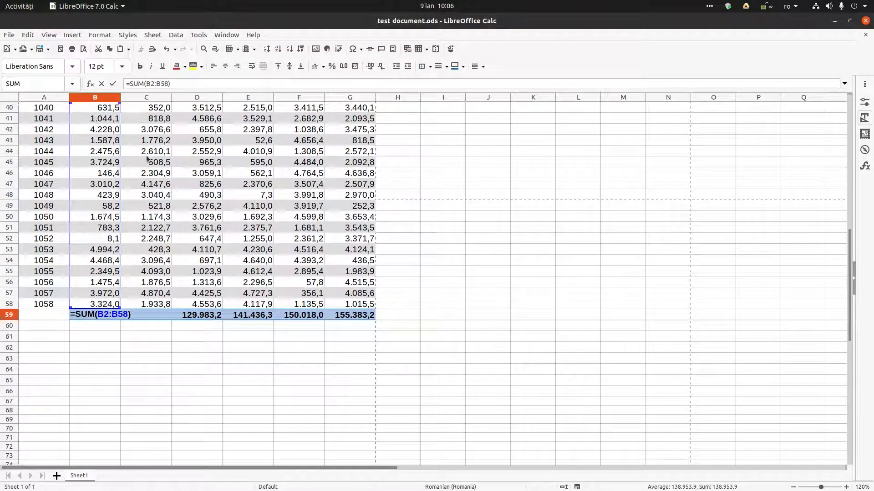
scroll(142, 180, up, 9)
scroll(142, 180, up, 4)
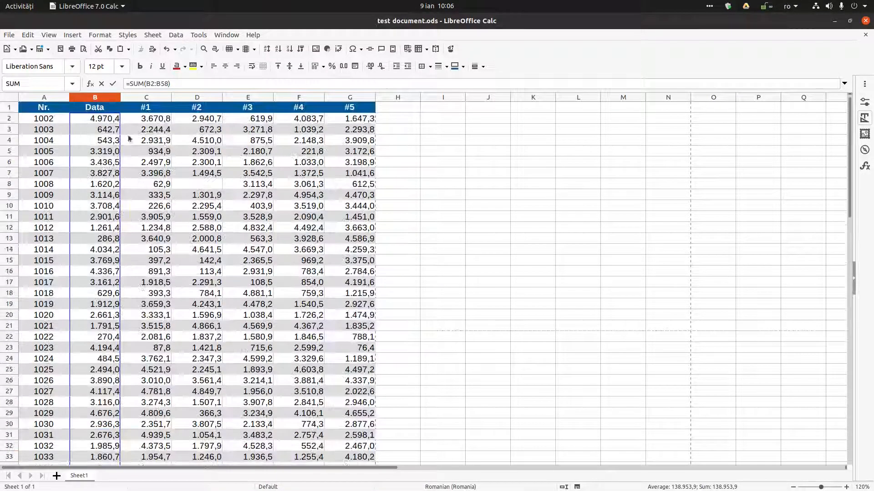
scroll(140, 151, down, 14)
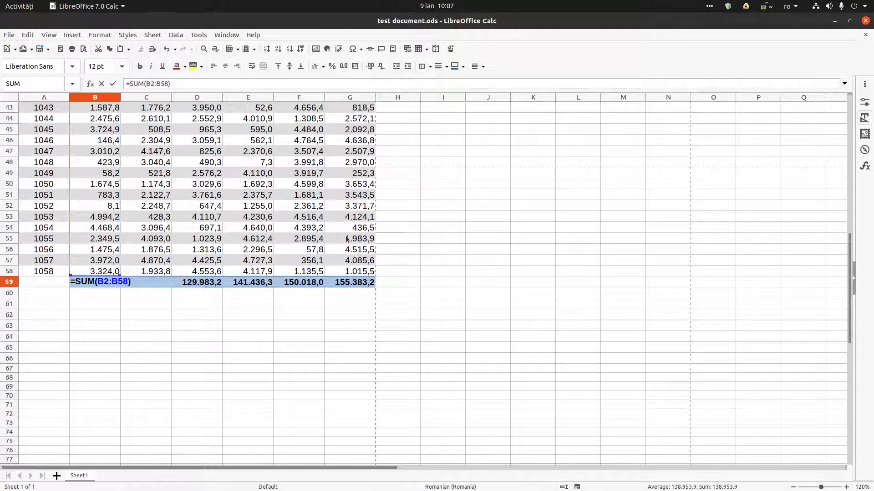
key(Return)
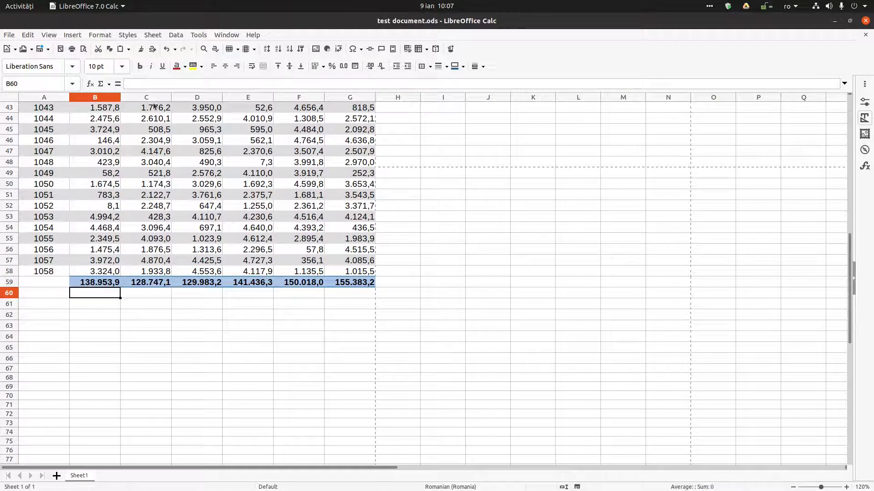
- Check the formula groups in the document statistics and view the font embedding options in the same properties dialog
click(9, 35)
click(258, 293)
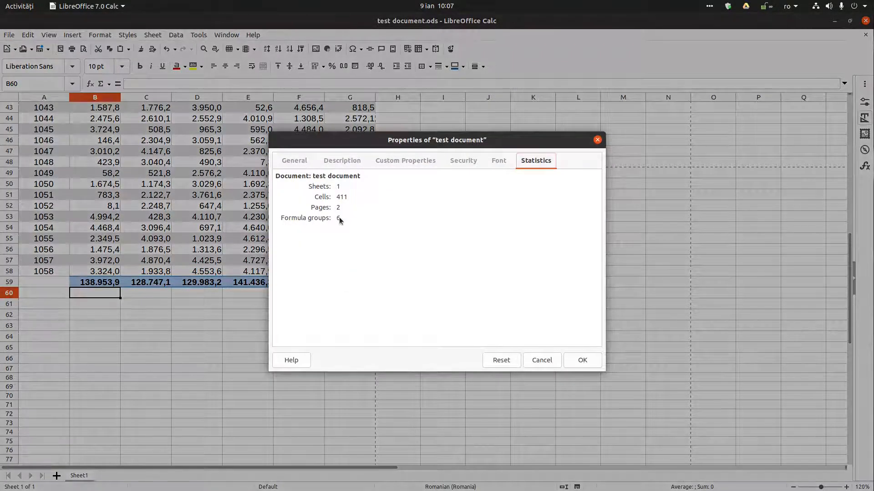
click(500, 164)
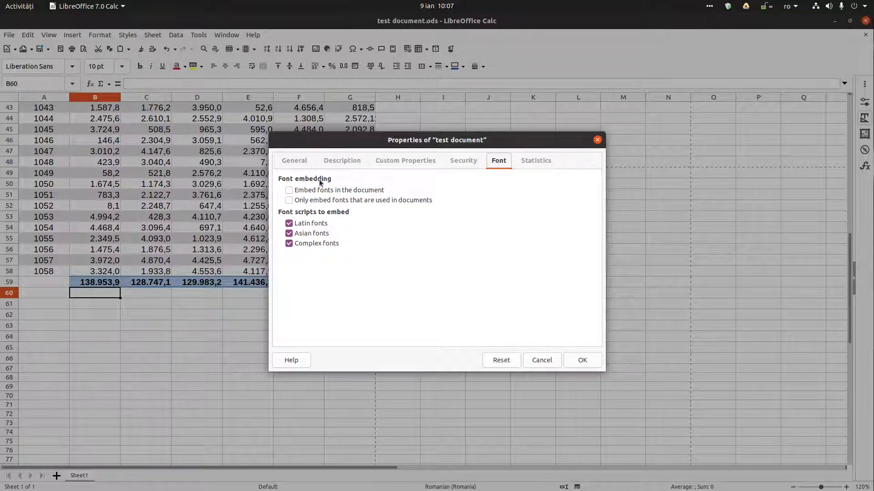
click(582, 359)
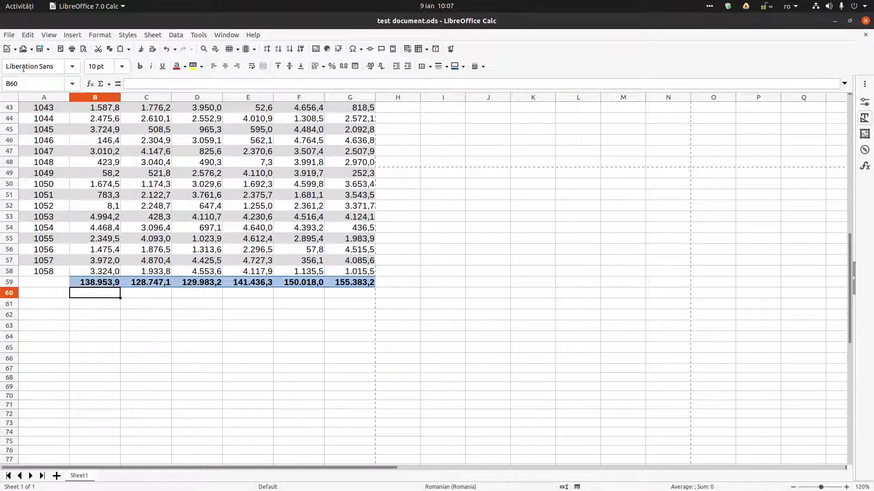
- Select cell B45 and review the document's font embedding options without changing them
click(103, 130)
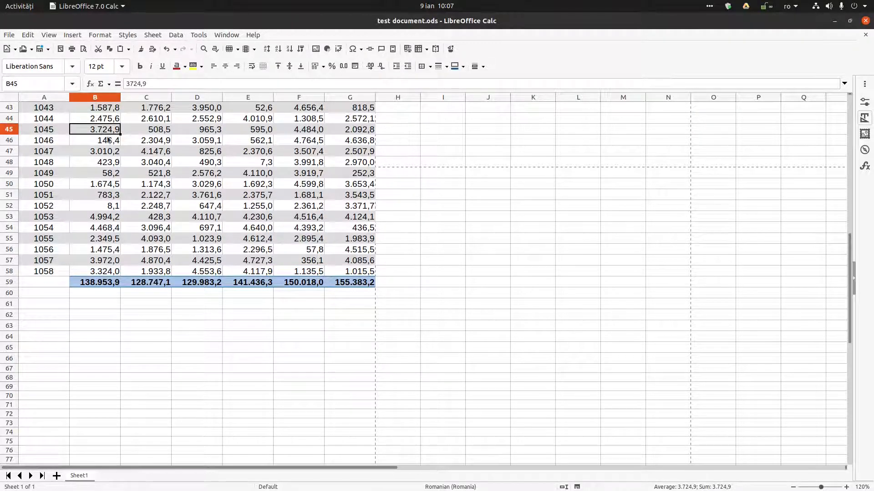
click(9, 35)
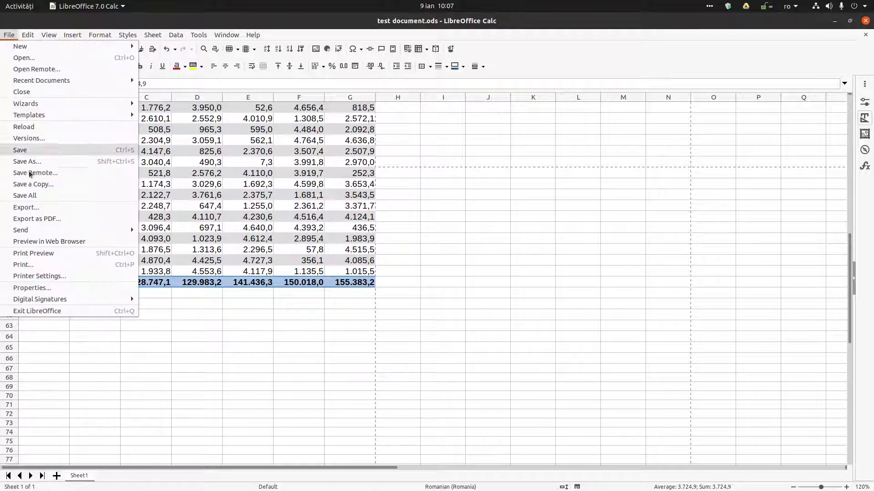
click(30, 288)
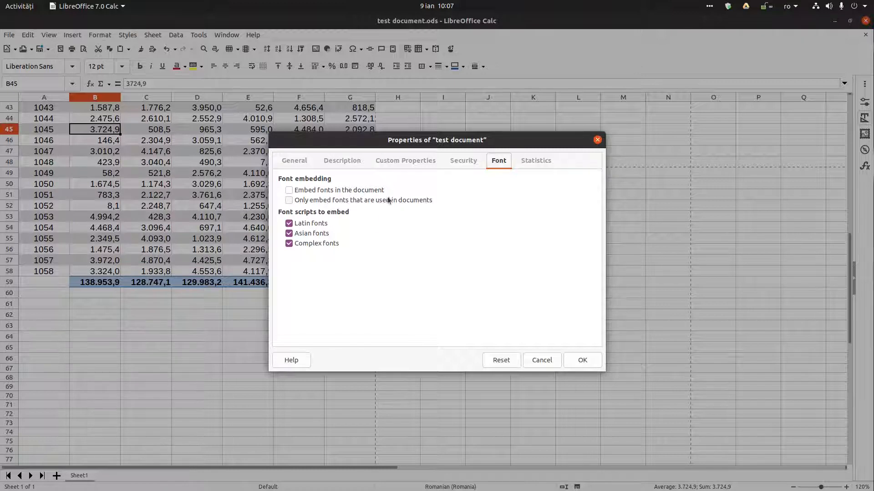
click(537, 360)
- Show the cell styles and apply "my style" to cell J58
click(487, 271)
click(864, 119)
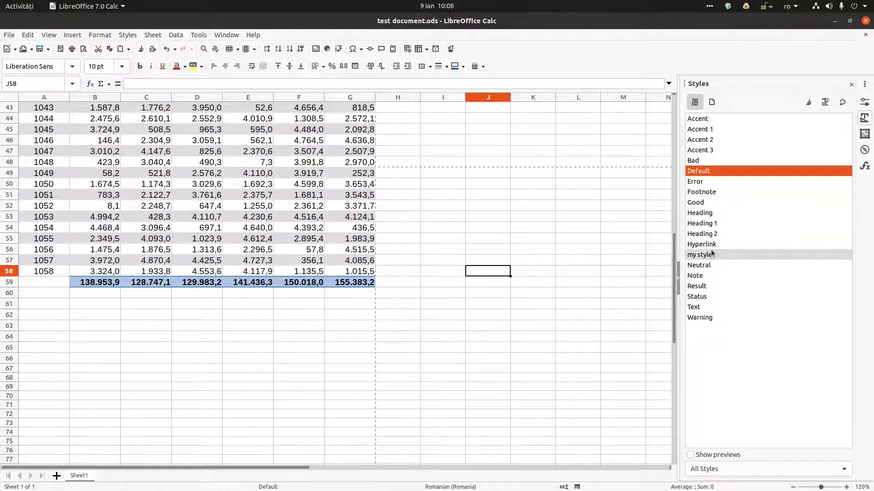
double_click(710, 255)
- Examine the organizer, number and font settings of the "my style" cell style without modifying them
right_click(707, 255)
click(724, 273)
click(342, 157)
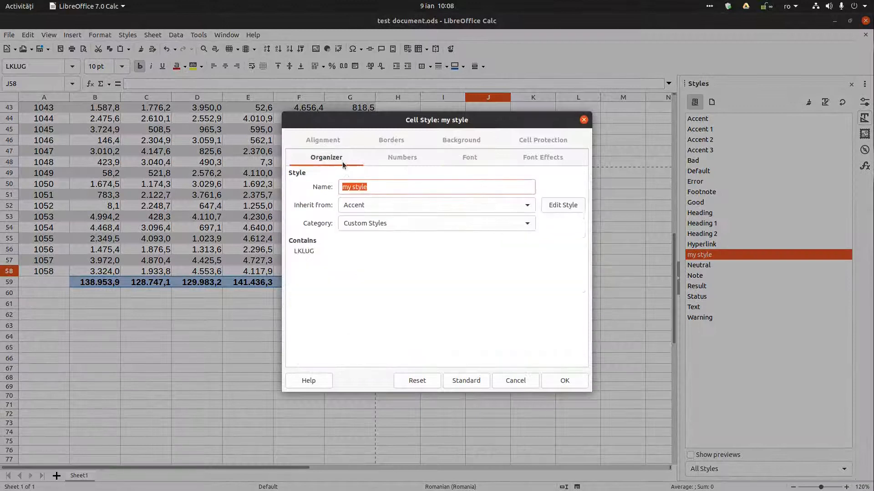
click(401, 157)
click(470, 157)
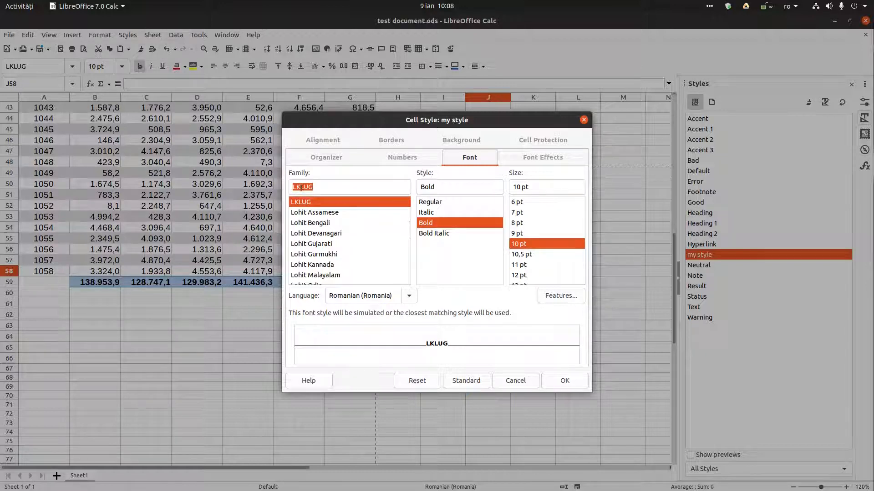
click(522, 379)
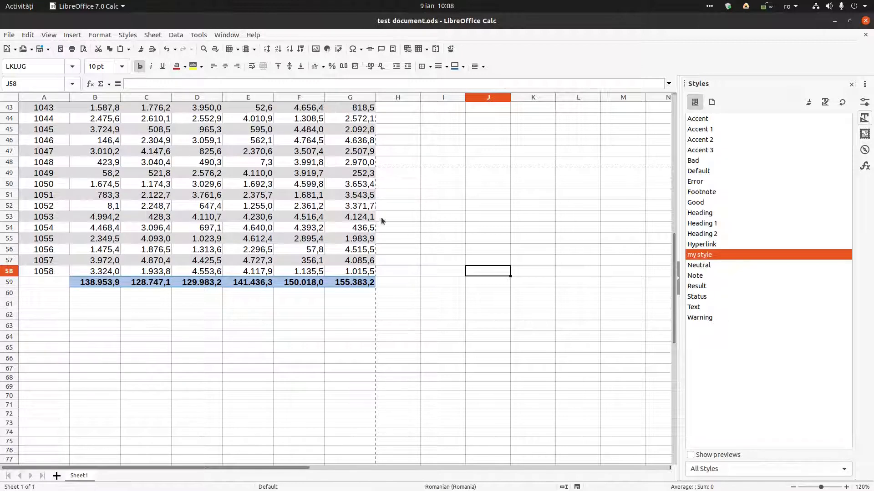
- Check which cell style cell G53 uses and list the cell styles hierarchically
double_click(347, 216)
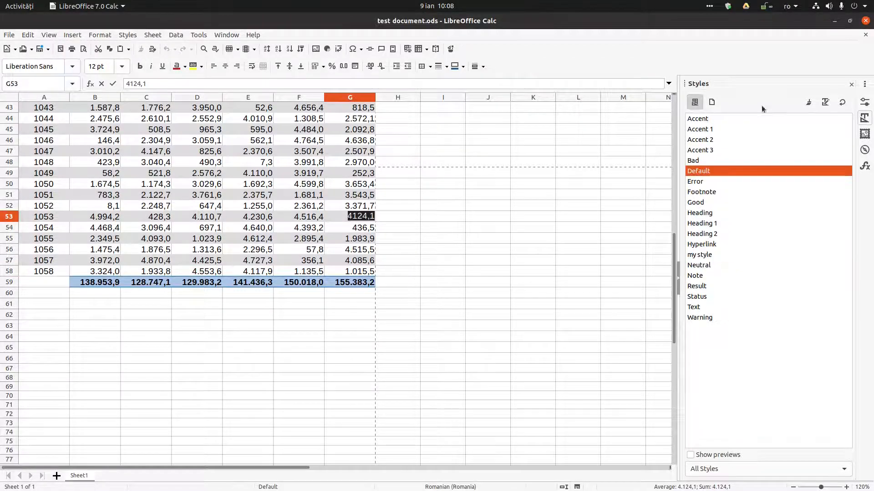
scroll(717, 127, up, 9)
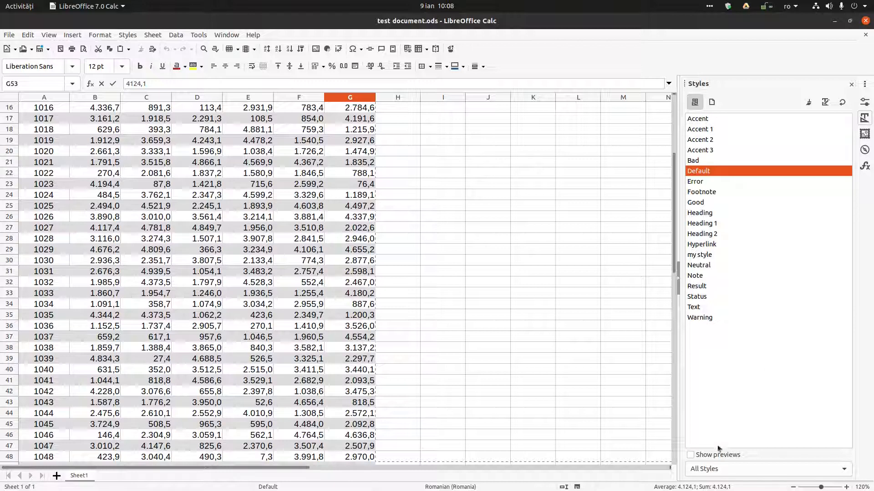
click(725, 466)
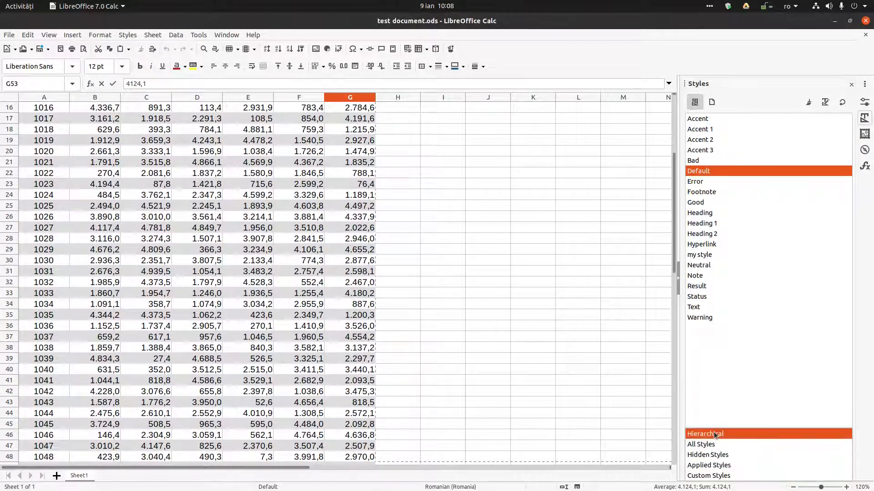
click(727, 430)
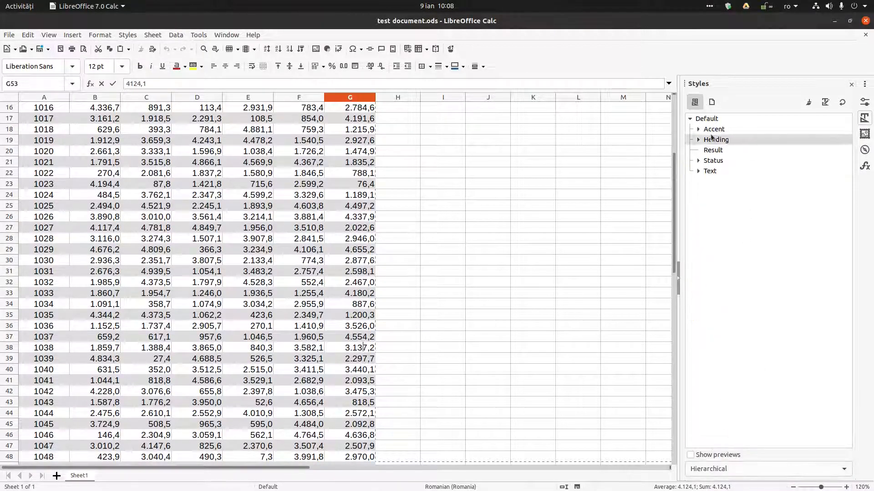
- Look at the page styles, return to the cell styles and select cell E20
double_click(301, 152)
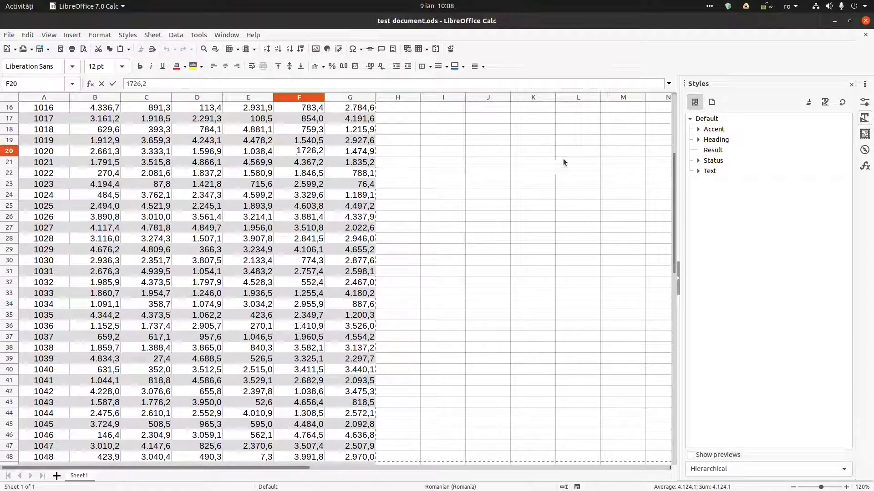
click(712, 102)
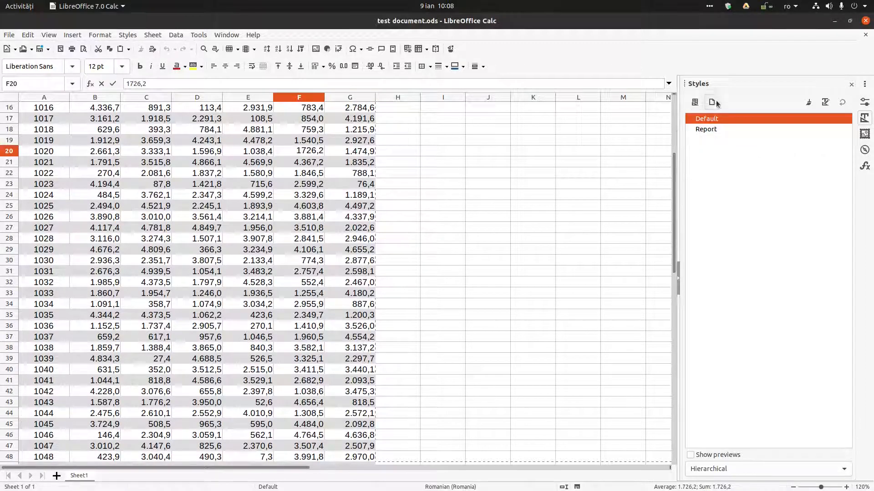
click(695, 103)
click(264, 152)
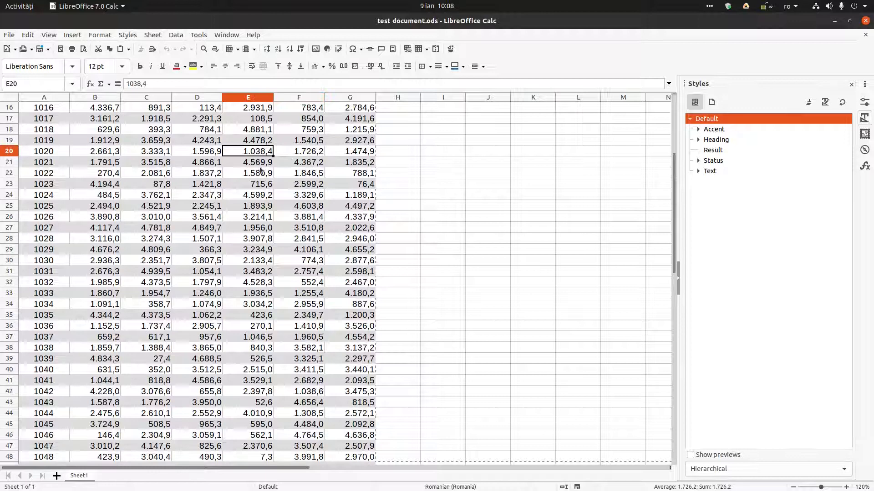
- Filter the cell styles list to show only applied styles
scroll(265, 182, up, 2)
click(710, 469)
click(709, 477)
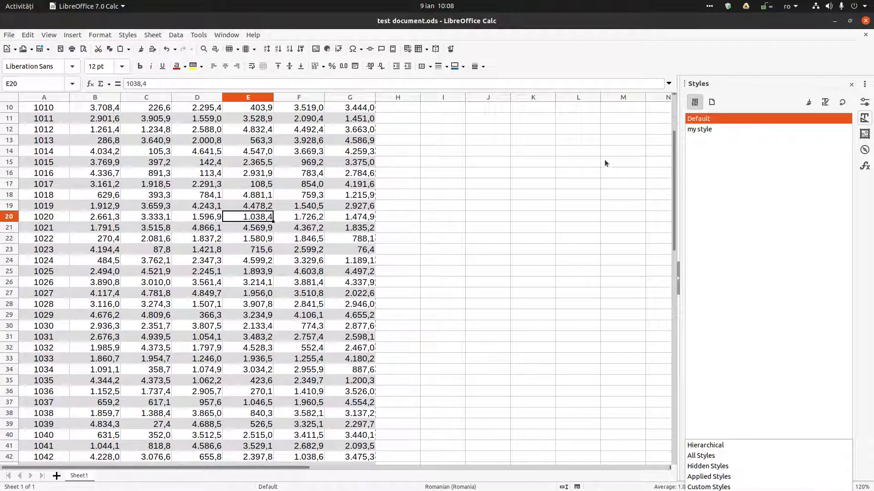
- Apply the "my style" cell style to cell K16
click(545, 175)
click(708, 131)
double_click(708, 132)
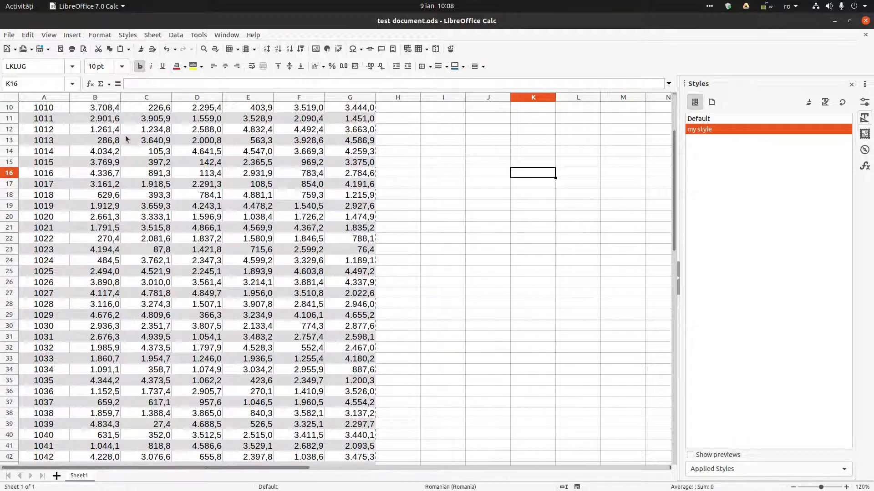
- Set the document's font properties to embed only fonts used in documents, keeping Latin fonts and excluding Asian and Complex fonts
click(10, 35)
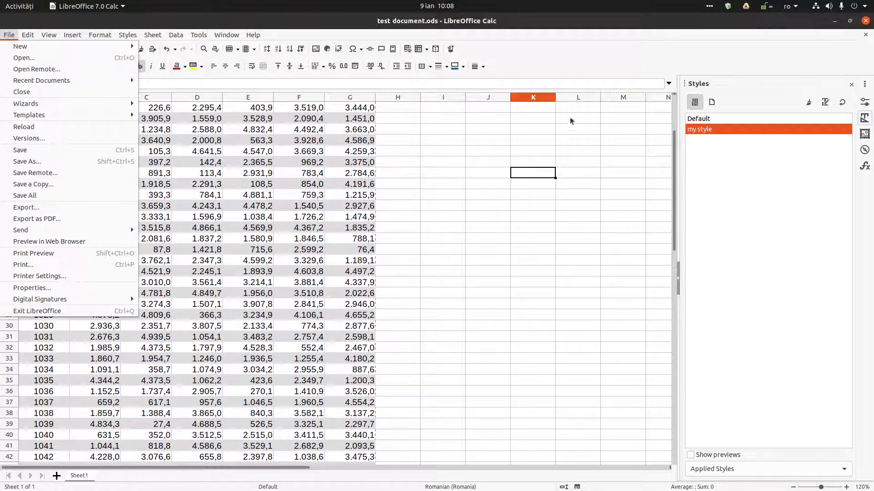
key(Escape)
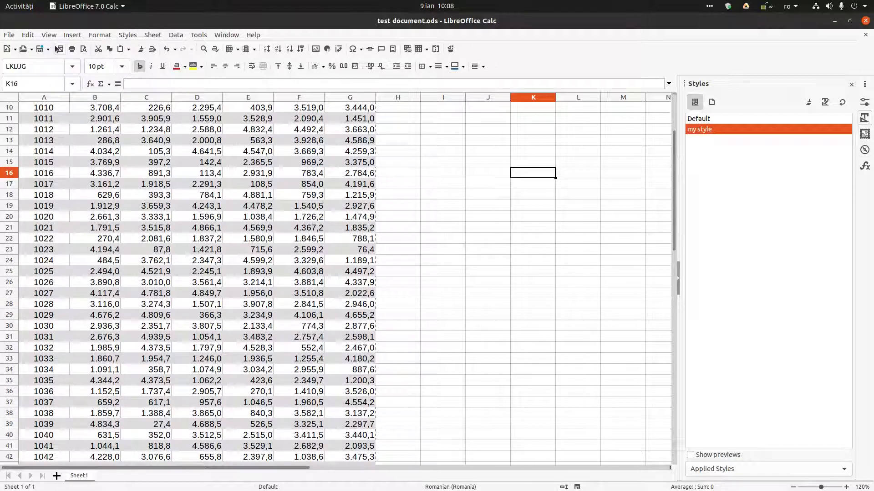
click(9, 35)
click(54, 288)
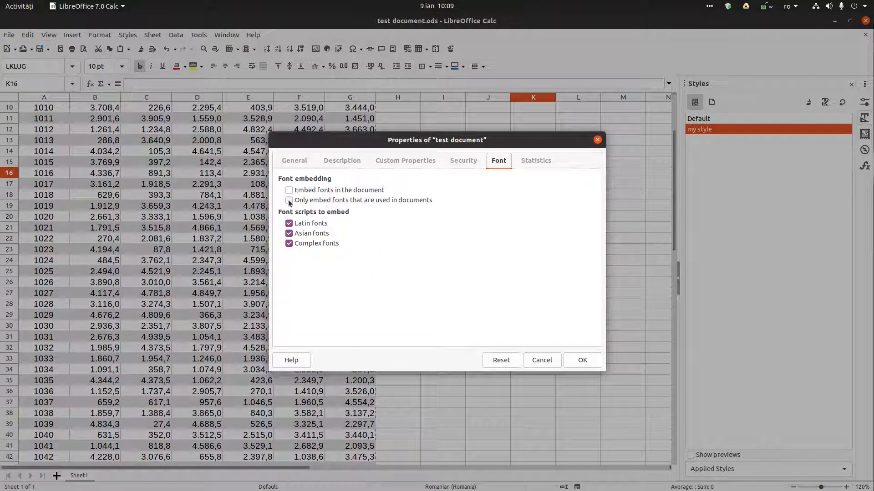
click(290, 201)
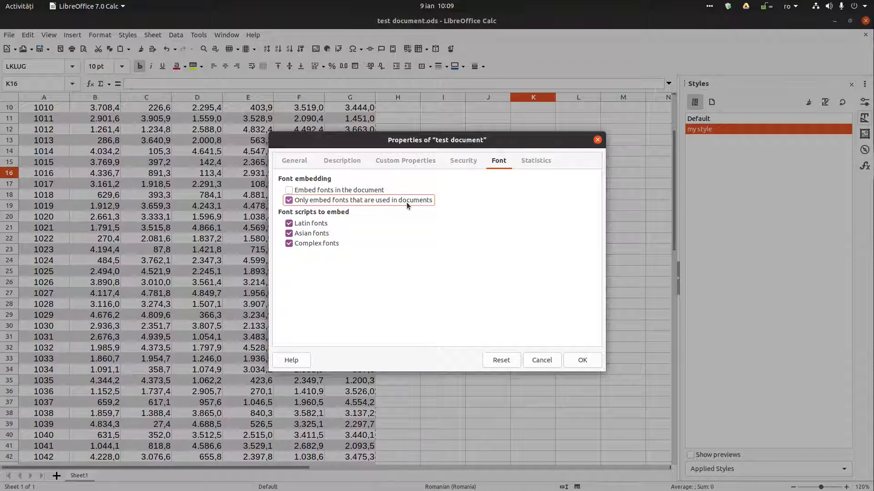
click(307, 191)
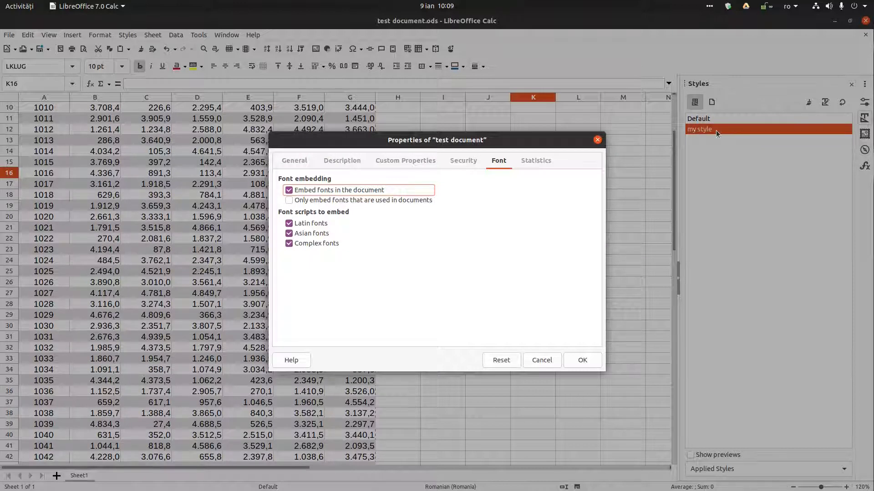
click(312, 192)
click(290, 244)
click(295, 234)
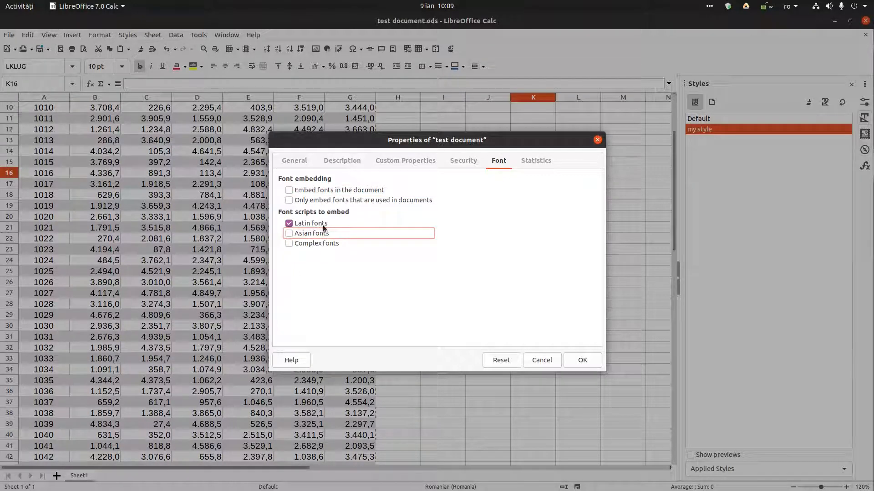
click(309, 202)
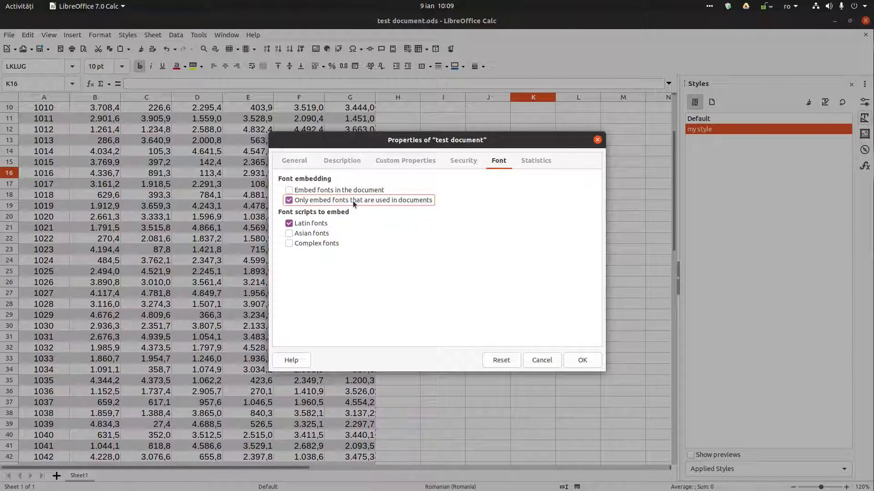
click(582, 360)
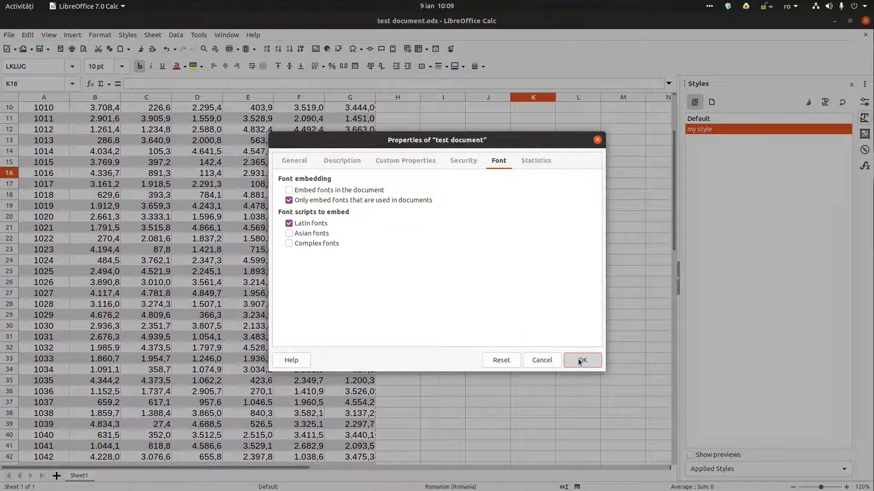
- Export the spreadsheet to the Desktop as a PDF named "test document"
double_click(367, 228)
click(396, 227)
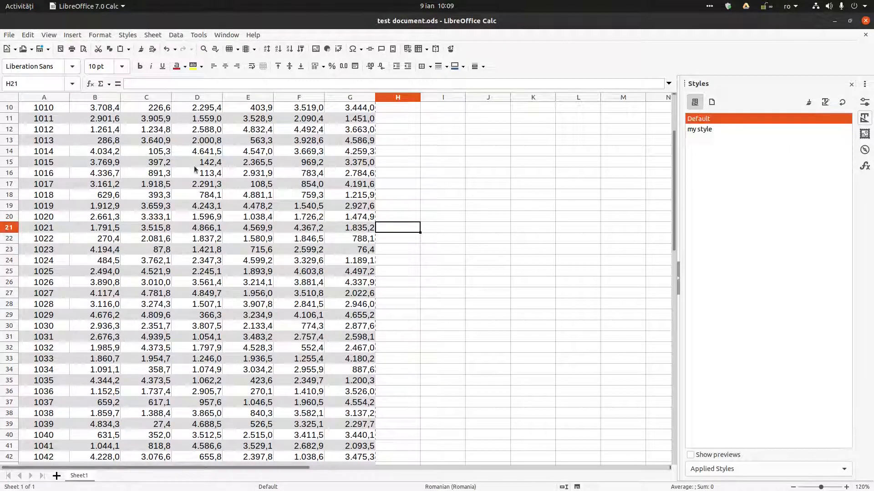
click(60, 49)
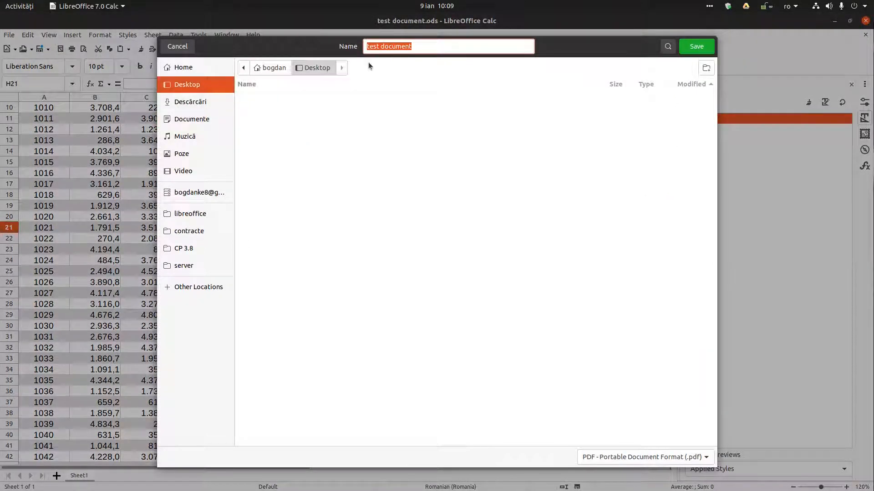
click(697, 47)
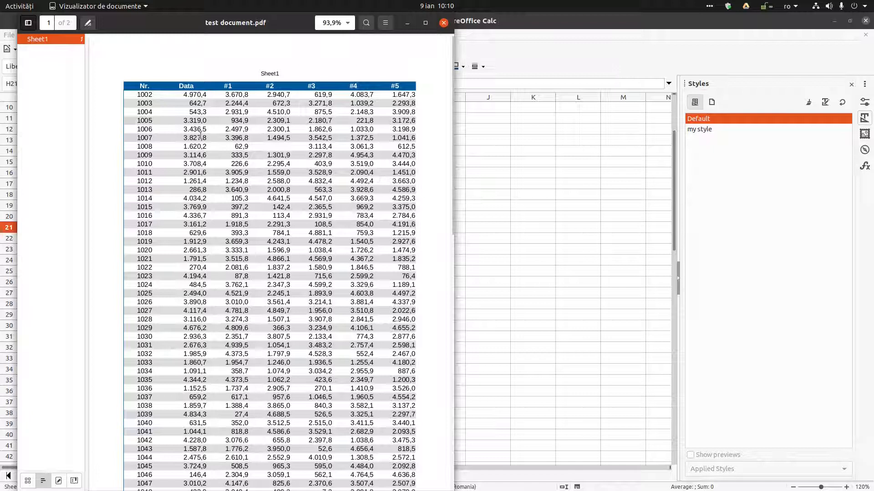
- Compare the fonts in the exported PDF with the spreadsheet side by side and close the PDF
drag(181, 22, 425, 51)
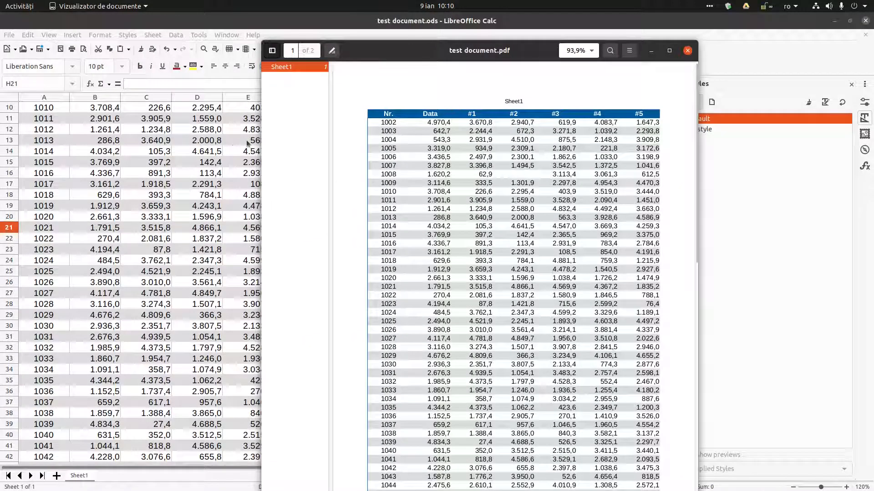
scroll(201, 151, up, 3)
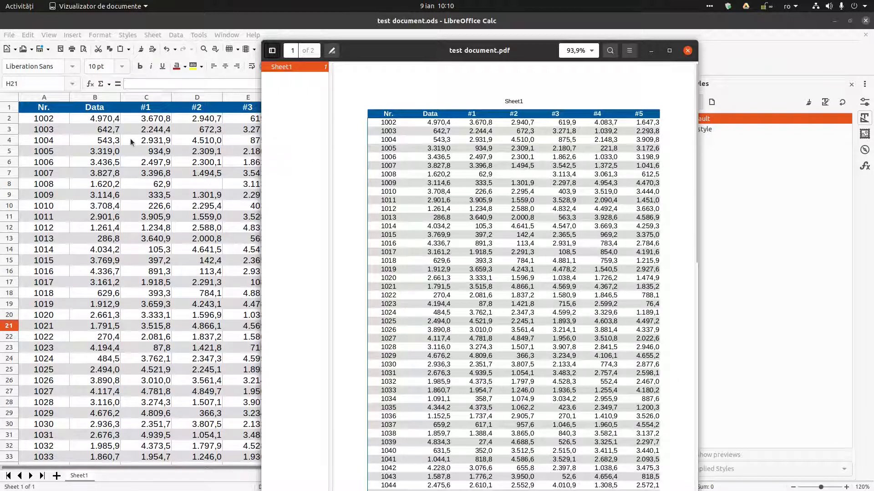
double_click(477, 139)
double_click(513, 101)
click(687, 51)
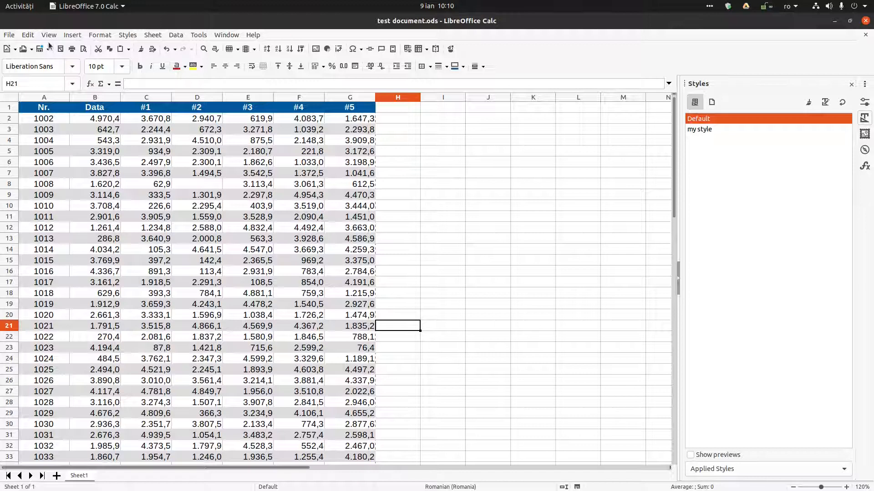
- Recheck the font embedding options in the document properties without changing them
click(9, 34)
click(51, 288)
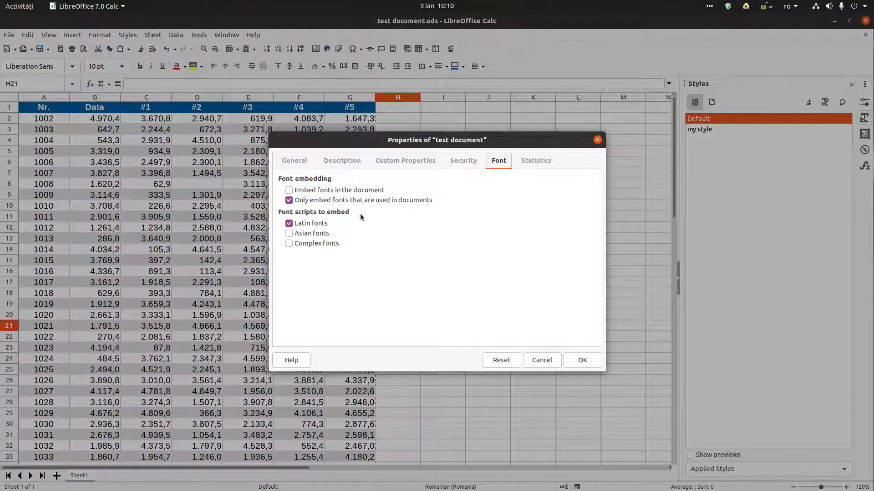
click(541, 360)
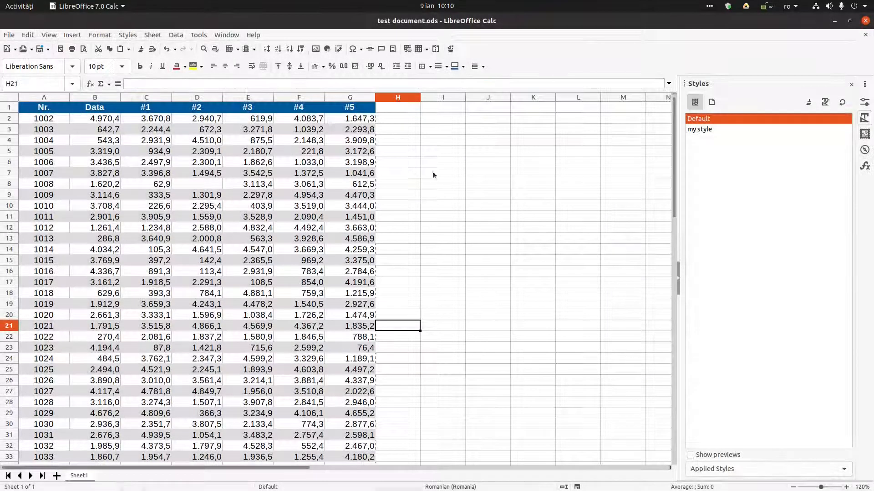
- Open the information about the installed LibreOffice version
click(253, 35)
click(279, 174)
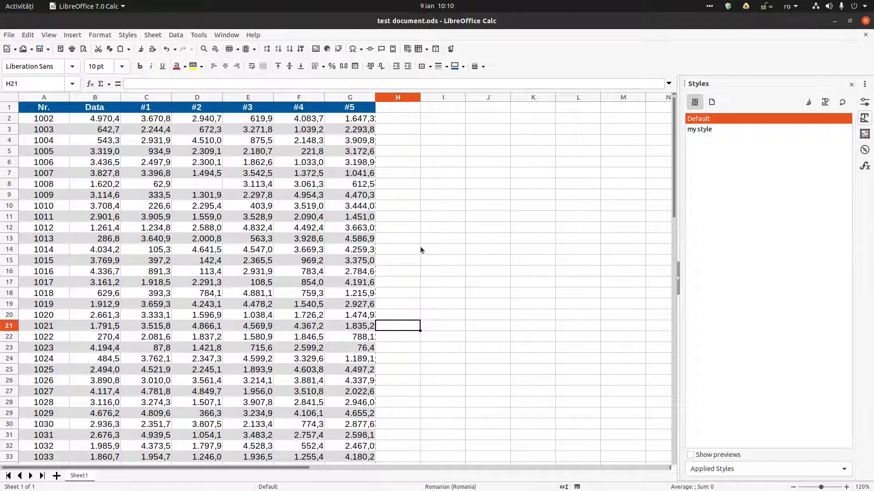